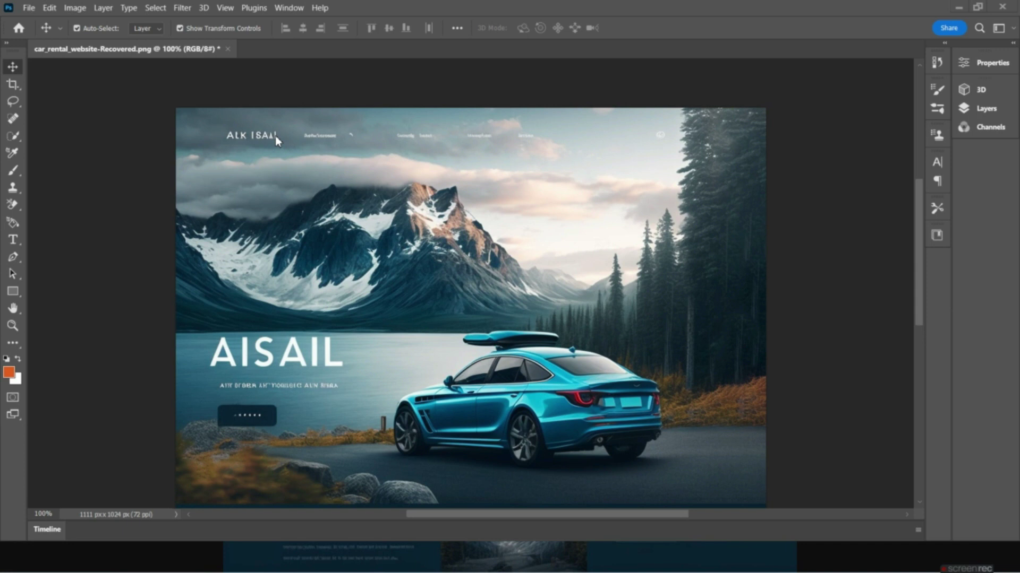
- Use the Spot Healing Brush to erase the AISAIL title and its tagline
{"action": "left_click", "coordinate": [11, 55]}
{"action": "left_click", "coordinate": [11, 55]}
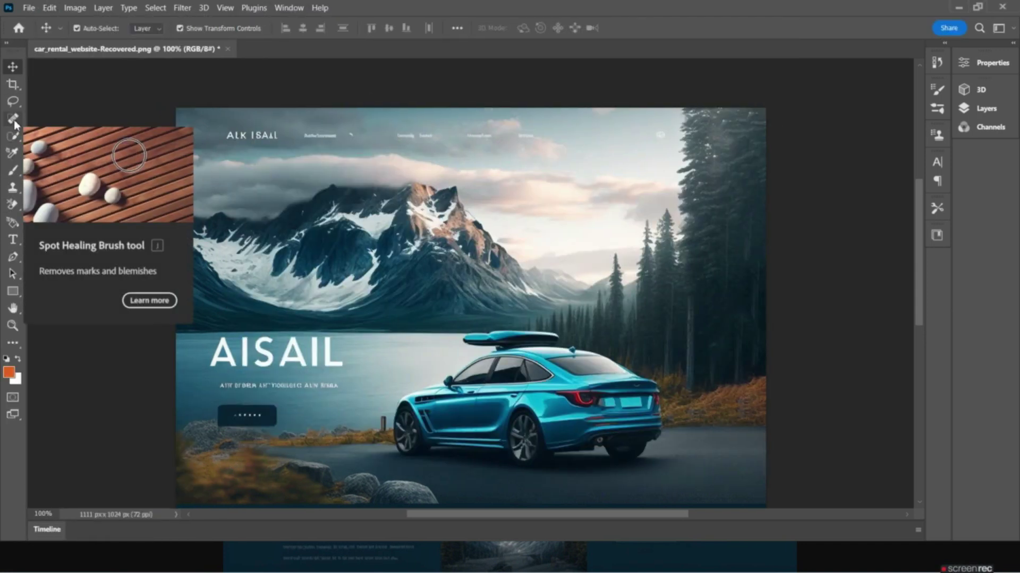
{"action": "left_click", "coordinate": [13, 118]}
{"action": "left_click_drag", "start_coordinate": [342, 351], "coordinate": [213, 360]}
{"action": "left_click_drag", "start_coordinate": [343, 343], "coordinate": [287, 343]}
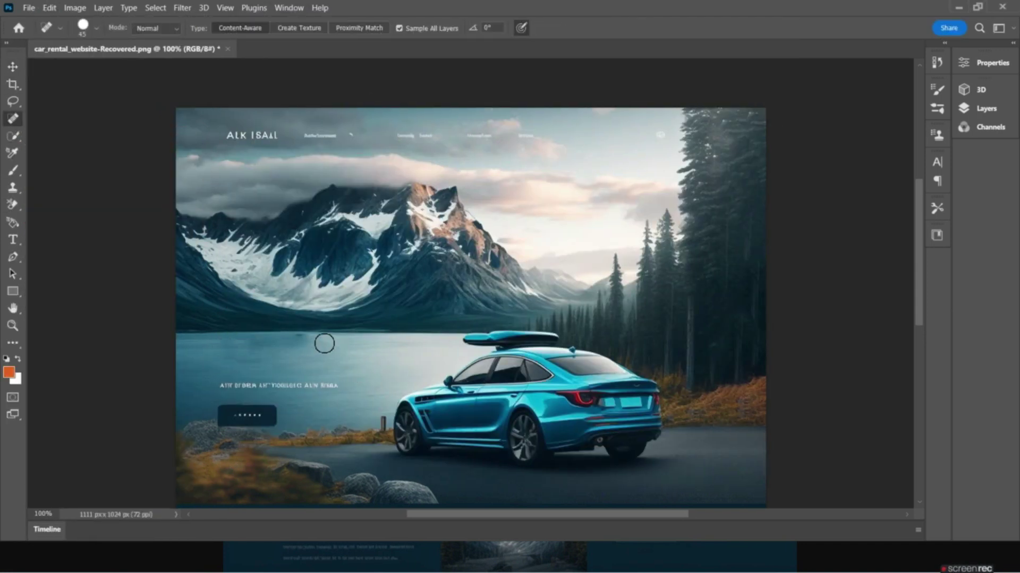
- Erase the header navigation and logo text, then restore the dark button with undo
{"action": "left_click_drag", "start_coordinate": [223, 384], "coordinate": [335, 384]}
{"action": "left_click_drag", "start_coordinate": [306, 135], "coordinate": [527, 136]}
{"action": "left_click_drag", "start_coordinate": [227, 136], "coordinate": [280, 135]}
{"action": "left_click", "coordinate": [658, 134]}
{"action": "scroll", "coordinate": [559, 318], "scroll_direction": "down", "scroll_amount": 2}
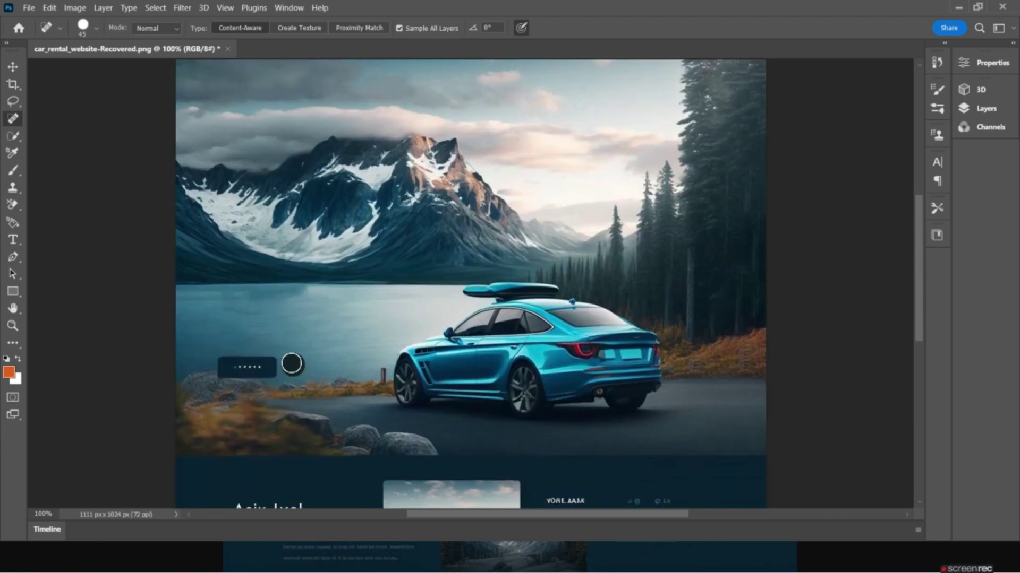
{"action": "mouse_move", "coordinate": [215, 366]}
{"action": "left_mouse_down"}
{"action": "mouse_move", "coordinate": [296, 366]}
{"action": "mouse_move", "coordinate": [283, 354]}
{"action": "left_mouse_up"}
{"action": "key", "text": "ctrl+z"}
{"action": "key", "text": "ctrl+y"}
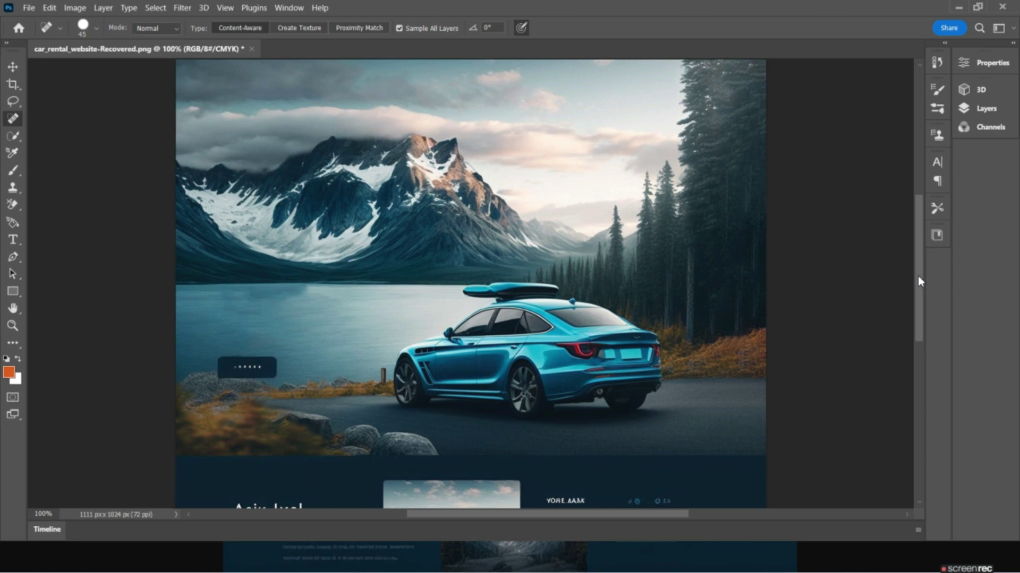
{"action": "left_click_drag", "start_coordinate": [918, 276], "coordinate": [918, 351]}
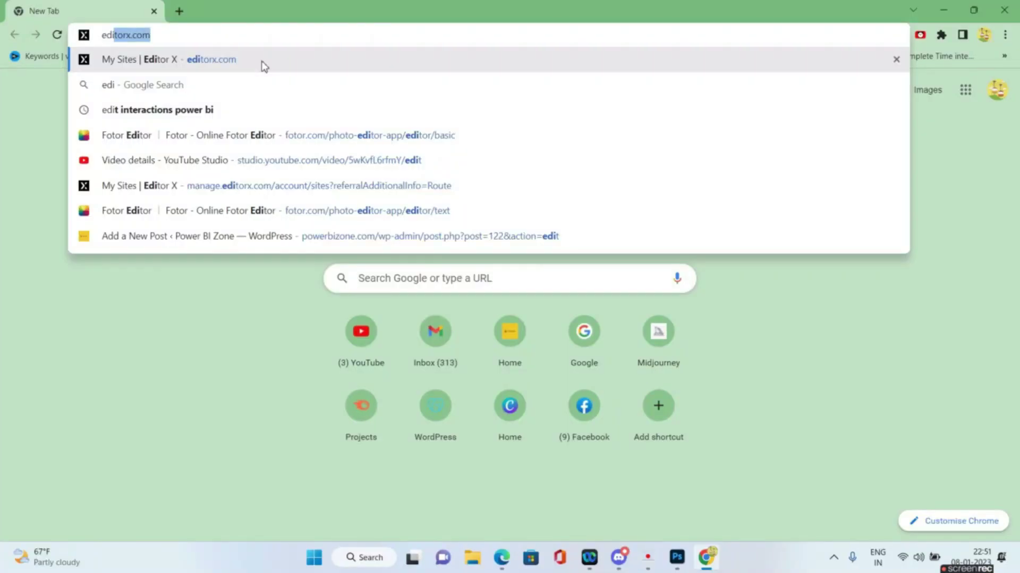
- Create a new site from the Editor X My Sites dashboard and return to the template gallery
{"action": "left_click", "coordinate": [263, 61]}
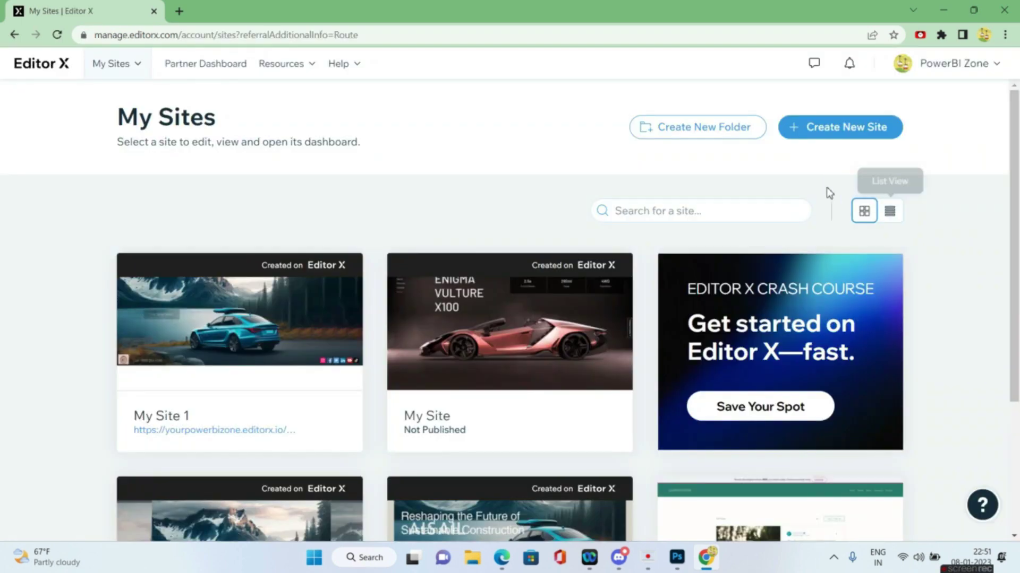
{"action": "left_click", "coordinate": [840, 127]}
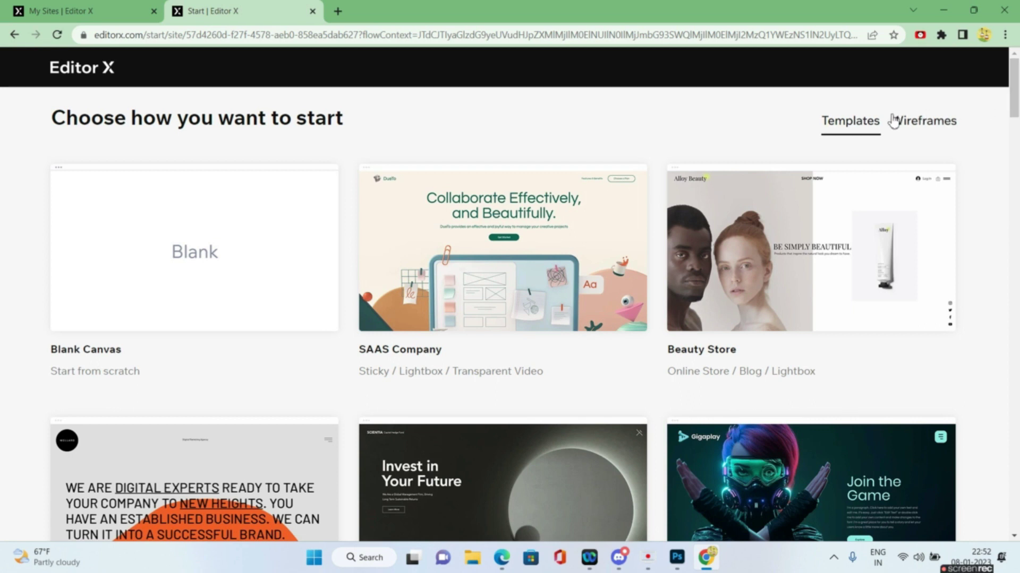
{"action": "left_click_drag", "start_coordinate": [1015, 94], "coordinate": [1014, 240]}
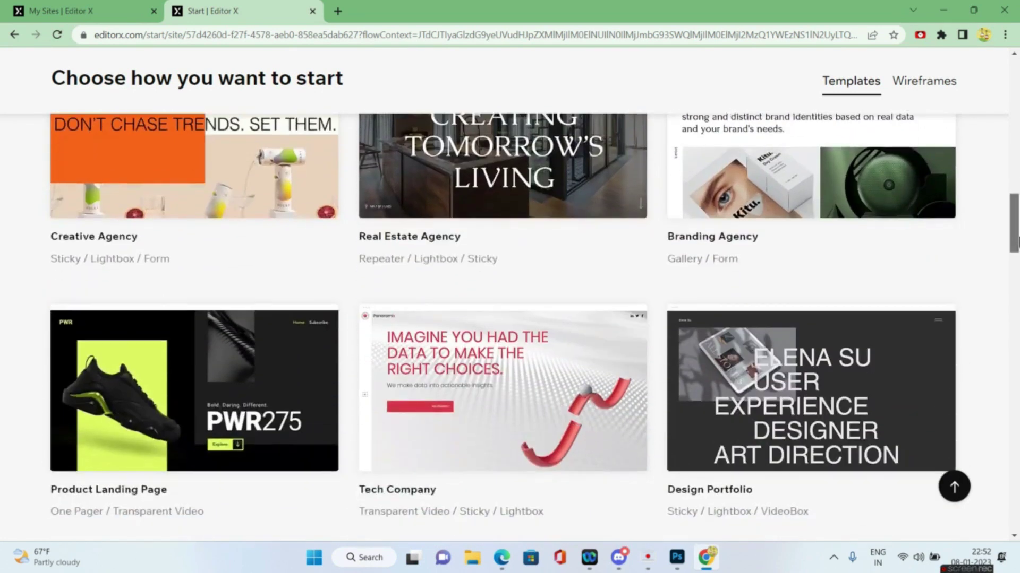
{"action": "scroll", "coordinate": [509, 320], "scroll_direction": "down", "scroll_amount": 5}
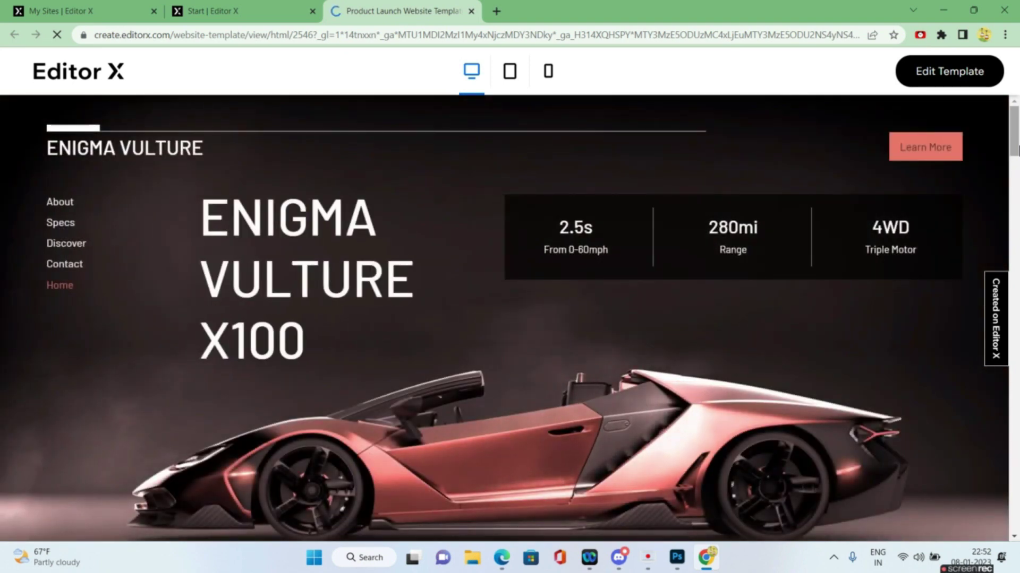
{"action": "left_click", "coordinate": [239, 11]}
{"action": "left_click", "coordinate": [955, 482]}
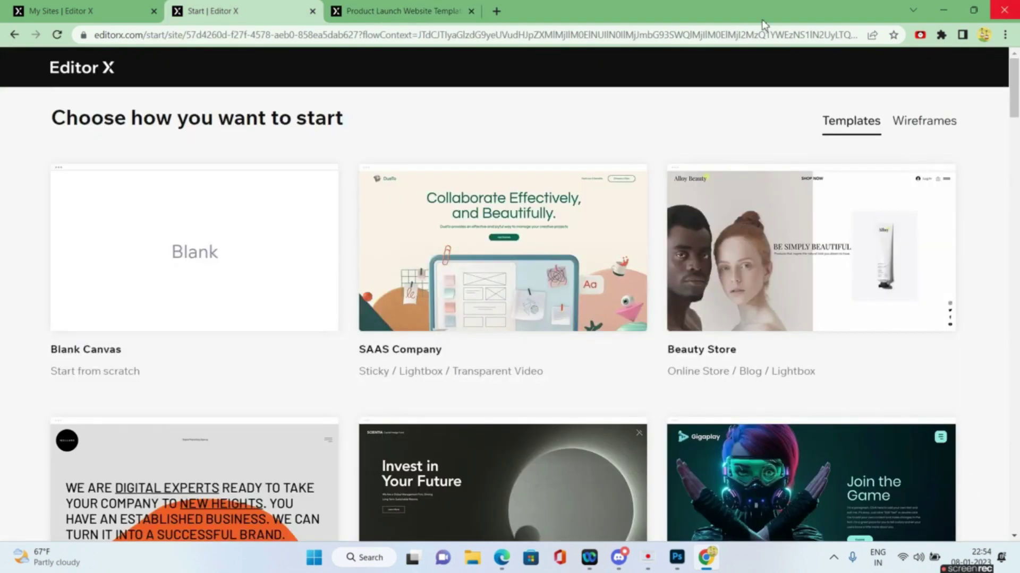
{"action": "mouse_move", "coordinate": [194, 247]}
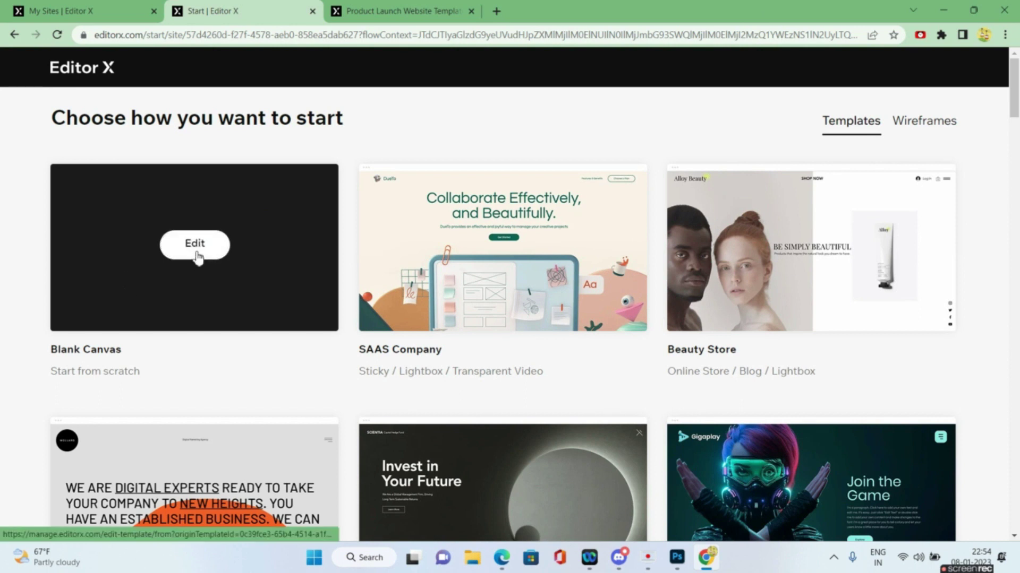
- Edit the Blank Canvas template, delete its footer, and select the empty section
{"action": "left_click", "coordinate": [195, 244]}
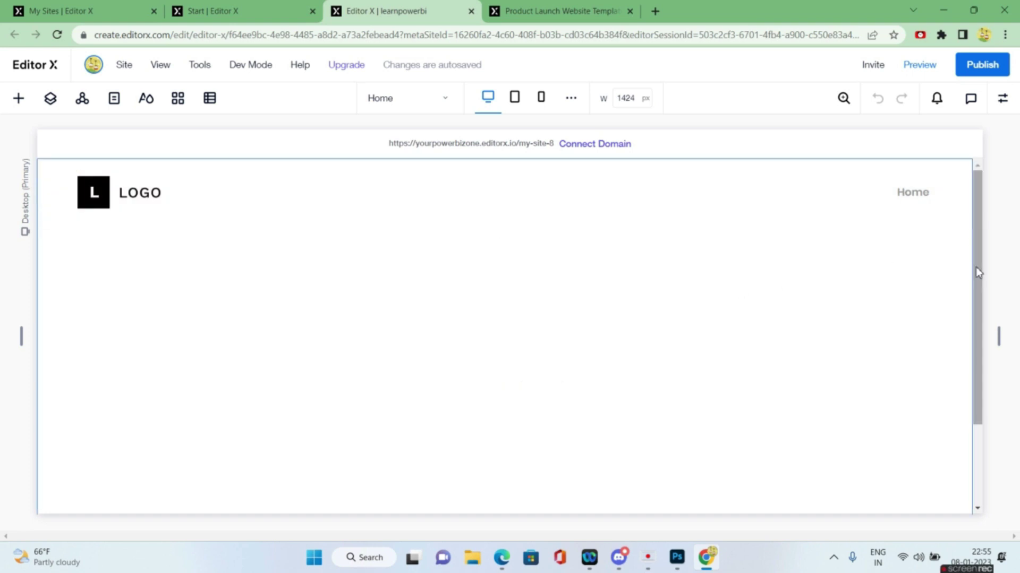
{"action": "left_click", "coordinate": [977, 335]}
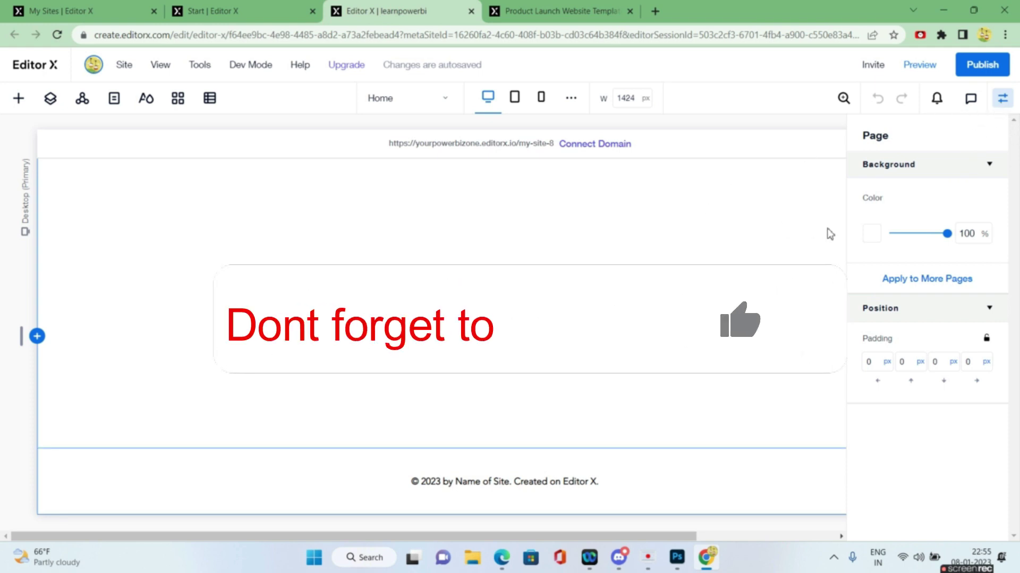
{"action": "left_click", "coordinate": [1003, 98]}
{"action": "right_click", "coordinate": [284, 446]}
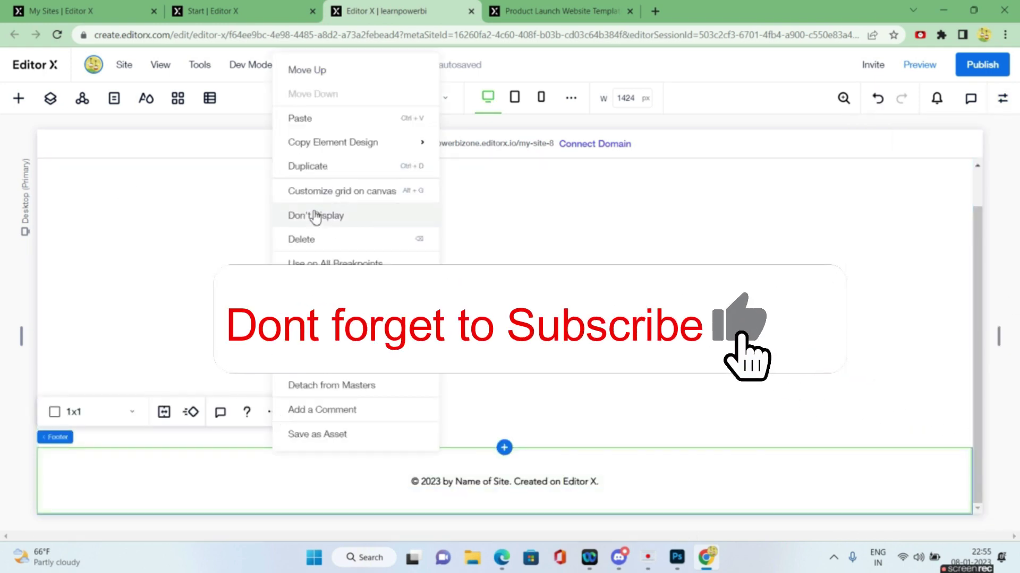
{"action": "left_click", "coordinate": [330, 239]}
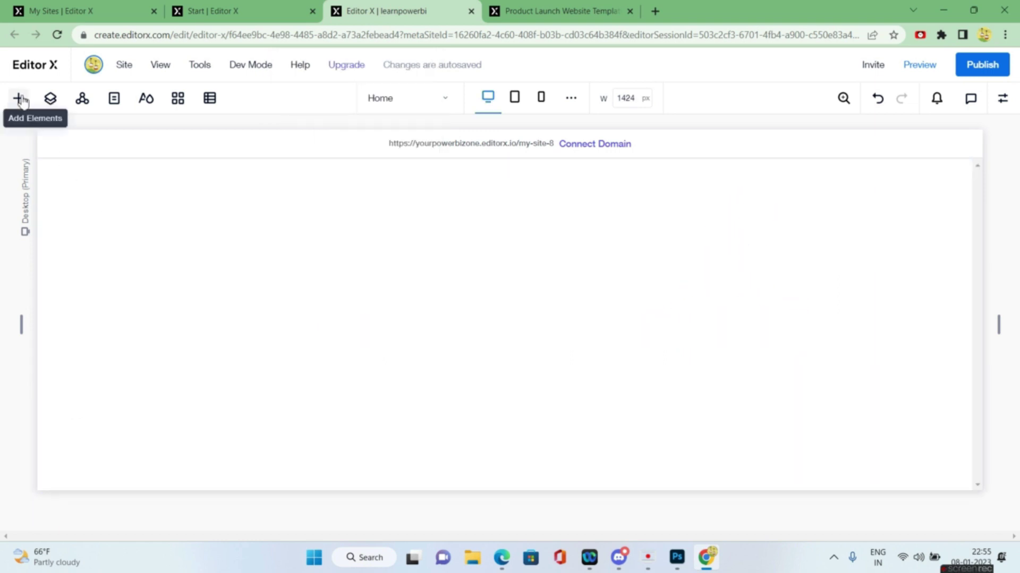
{"action": "left_click", "coordinate": [202, 235]}
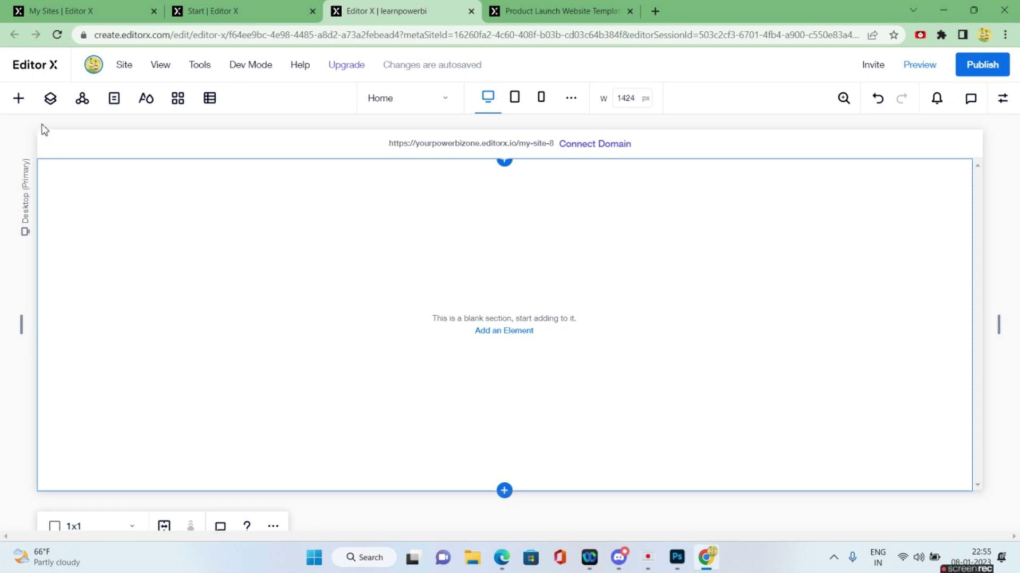
- Upload the edited car-and-mountain image into an image element and enlarge it
{"action": "left_click", "coordinate": [19, 98]}
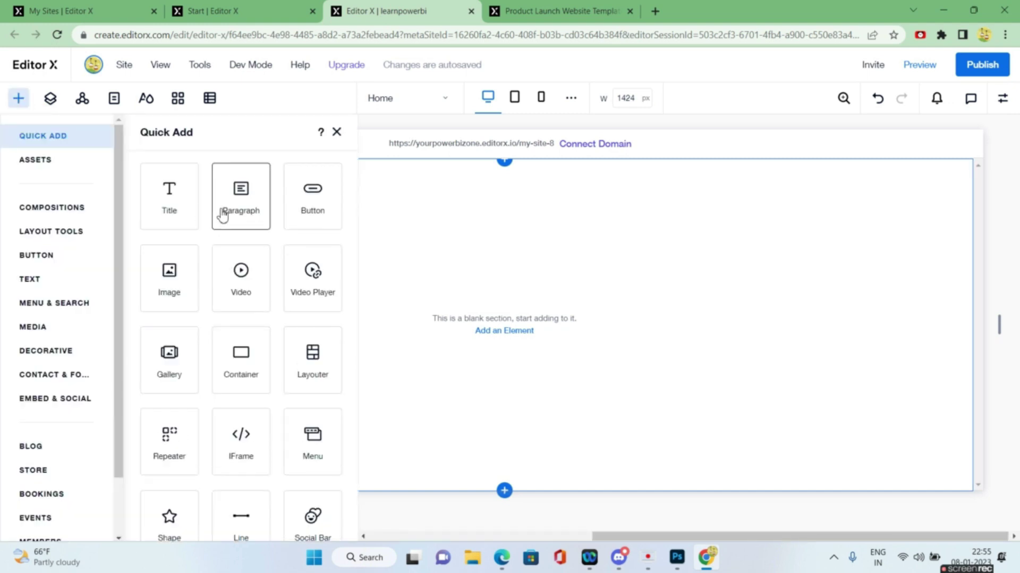
{"action": "left_click", "coordinate": [169, 278]}
{"action": "left_click", "coordinate": [405, 178]}
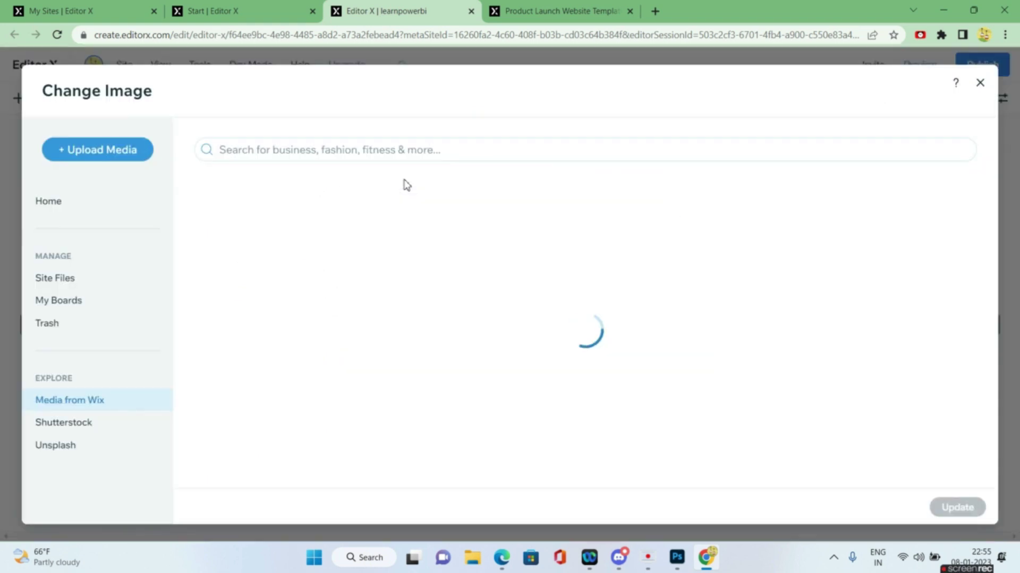
{"action": "left_click", "coordinate": [99, 152]}
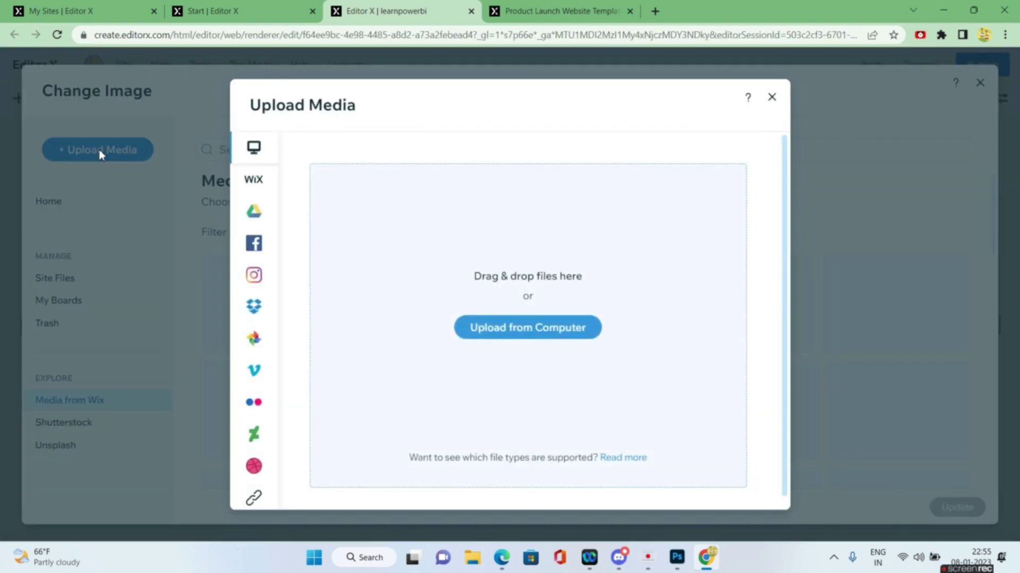
{"action": "left_click", "coordinate": [471, 326]}
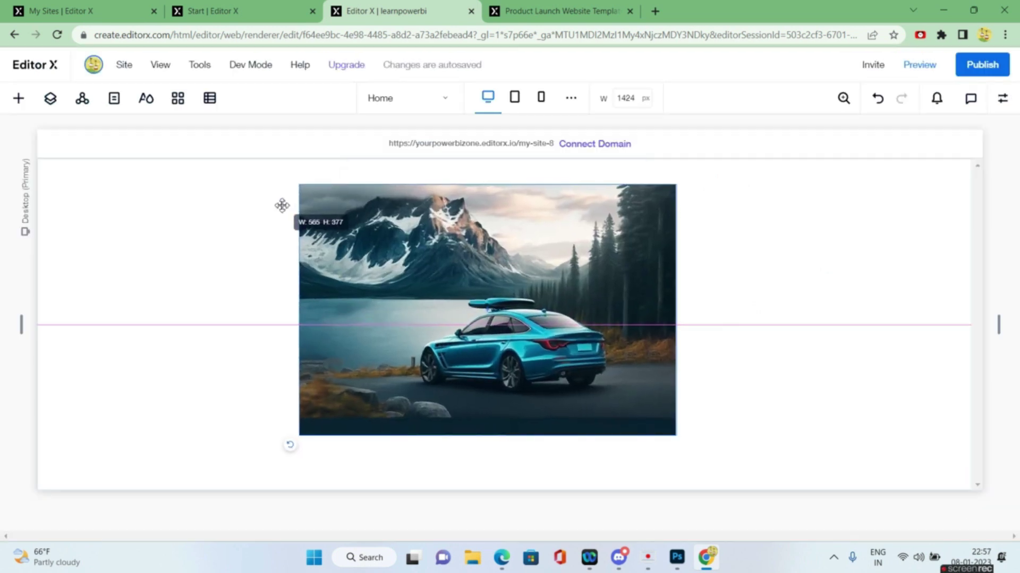
{"action": "left_click_drag", "start_coordinate": [344, 213], "coordinate": [294, 180]}
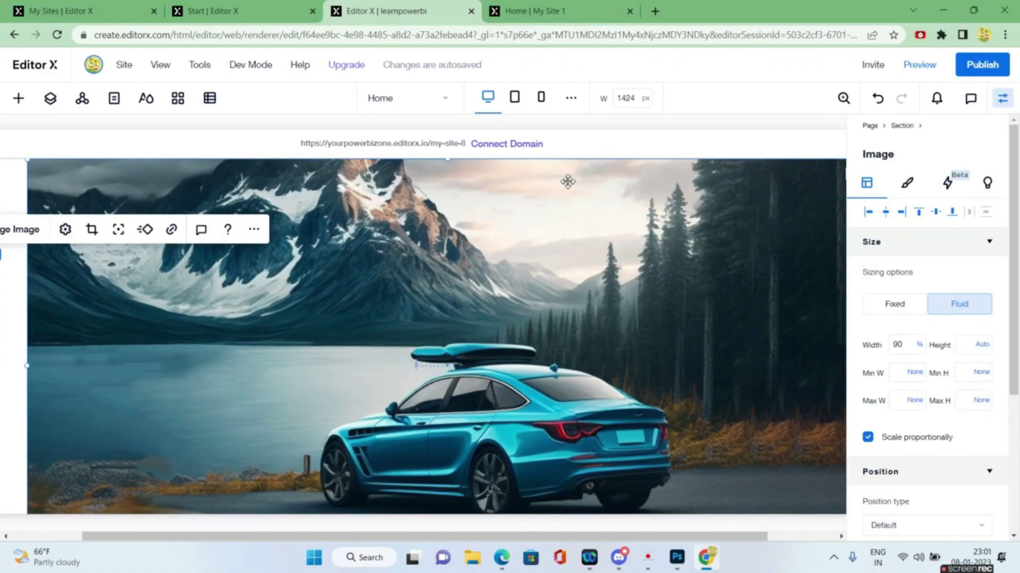
- Add a Start Now button and move it left over the lake
{"action": "left_click", "coordinate": [19, 97]}
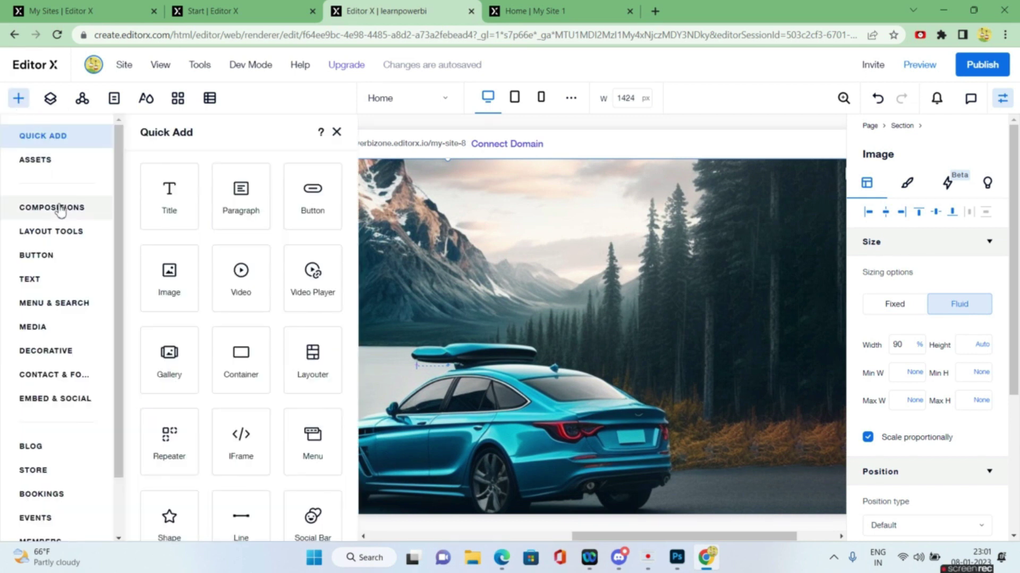
{"action": "left_click", "coordinate": [312, 197]}
{"action": "left_click_drag", "start_coordinate": [333, 330], "coordinate": [271, 318]}
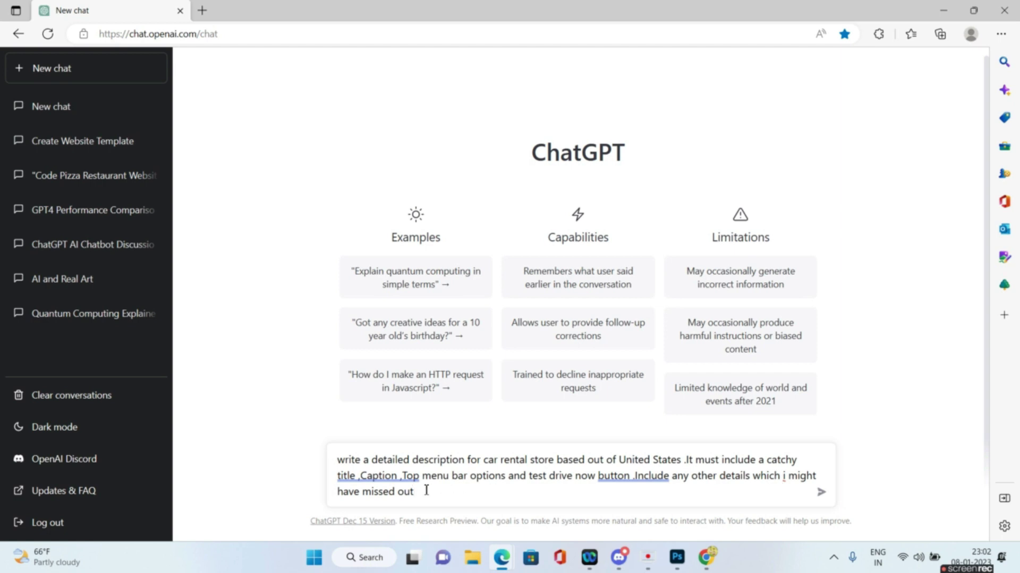
- Send the US car rental description prompt asking for title, caption, menu and test-drive button
{"action": "left_click", "coordinate": [820, 492]}
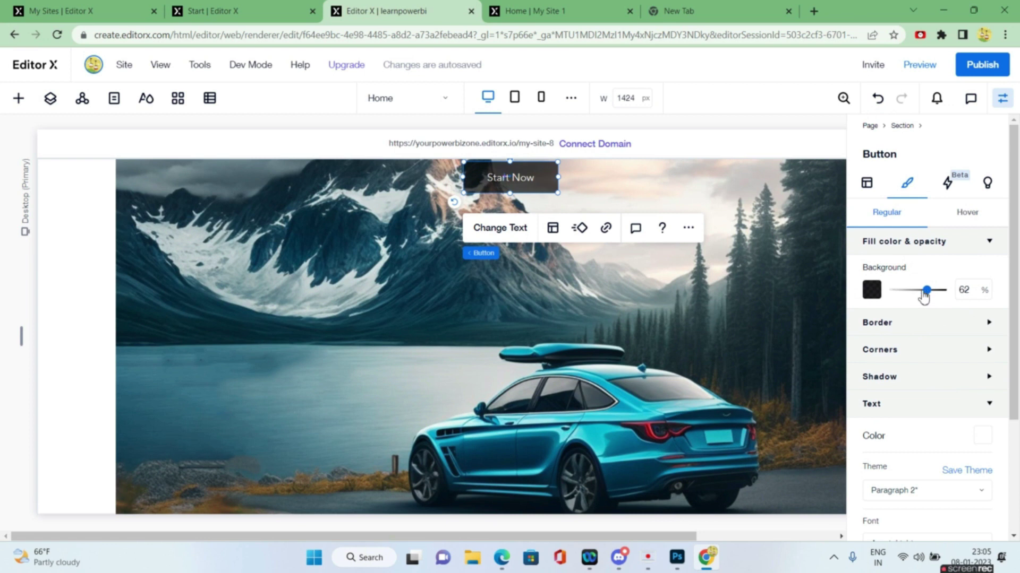
- Lower the button's background opacity to 22% and relabel it Car Models
{"action": "left_click_drag", "start_coordinate": [931, 291], "coordinate": [905, 291]}
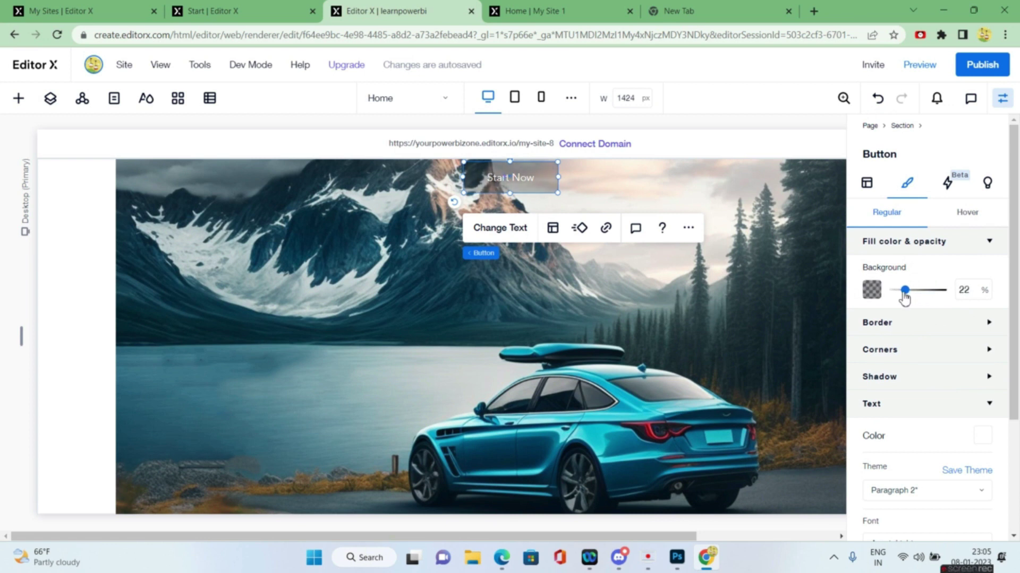
{"action": "left_click", "coordinate": [663, 275]}
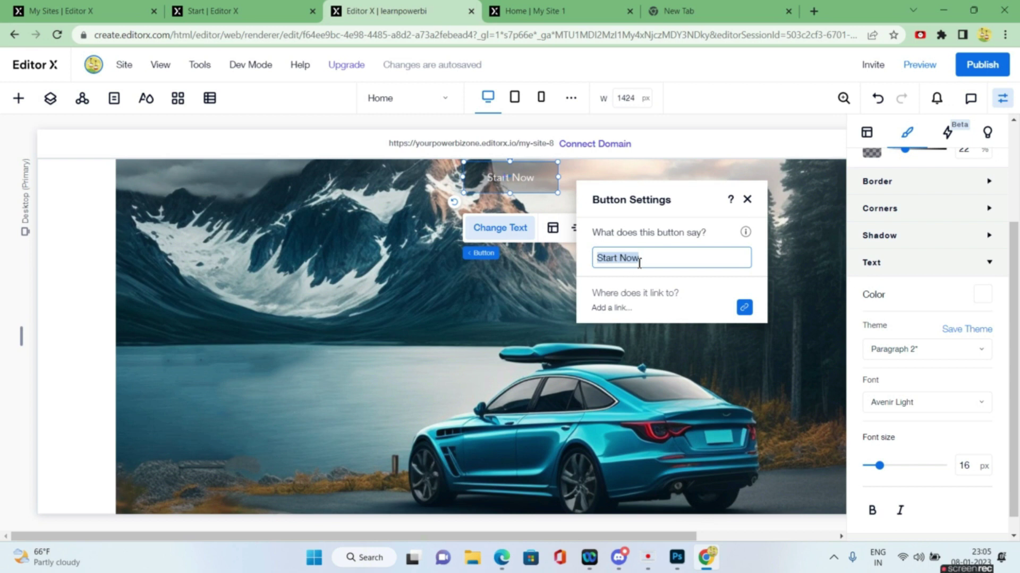
{"action": "key", "text": "BackSpace"}
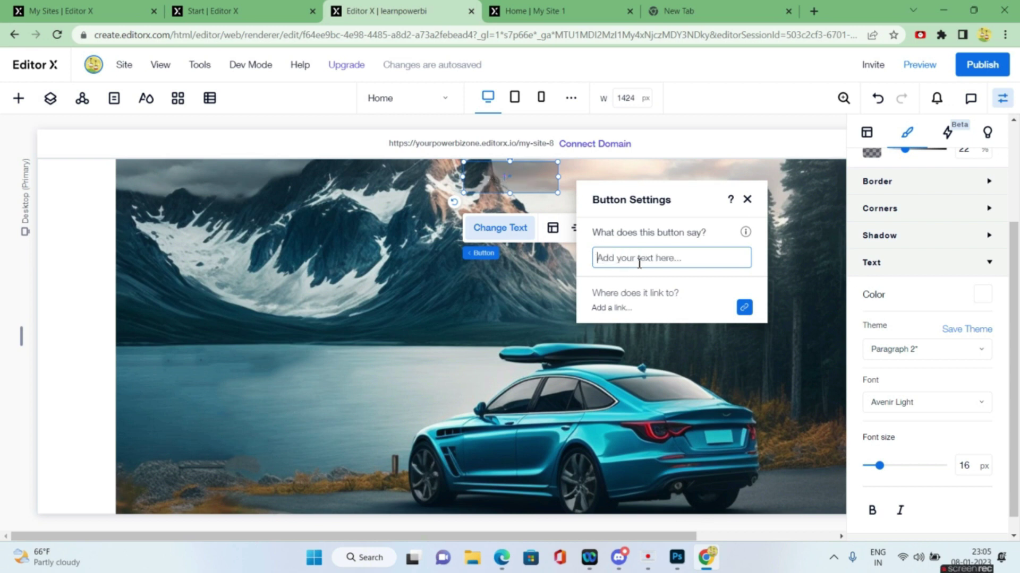
{"action": "type", "text": "Ca Models"}
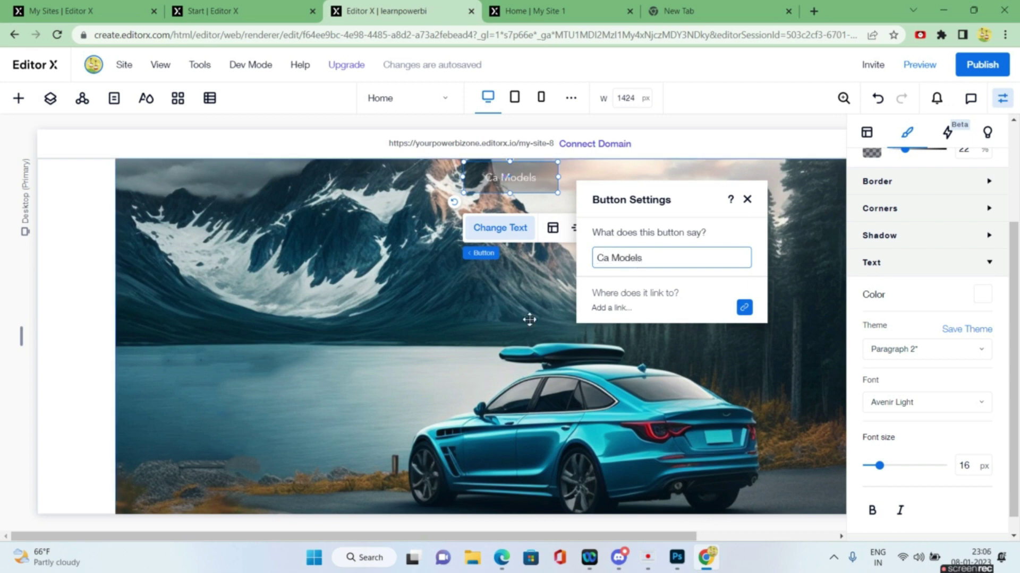
{"action": "left_click", "coordinate": [527, 315]}
{"action": "type", "text": "r"}
- Duplicate the Car Models button twice
{"action": "left_click", "coordinate": [535, 184]}
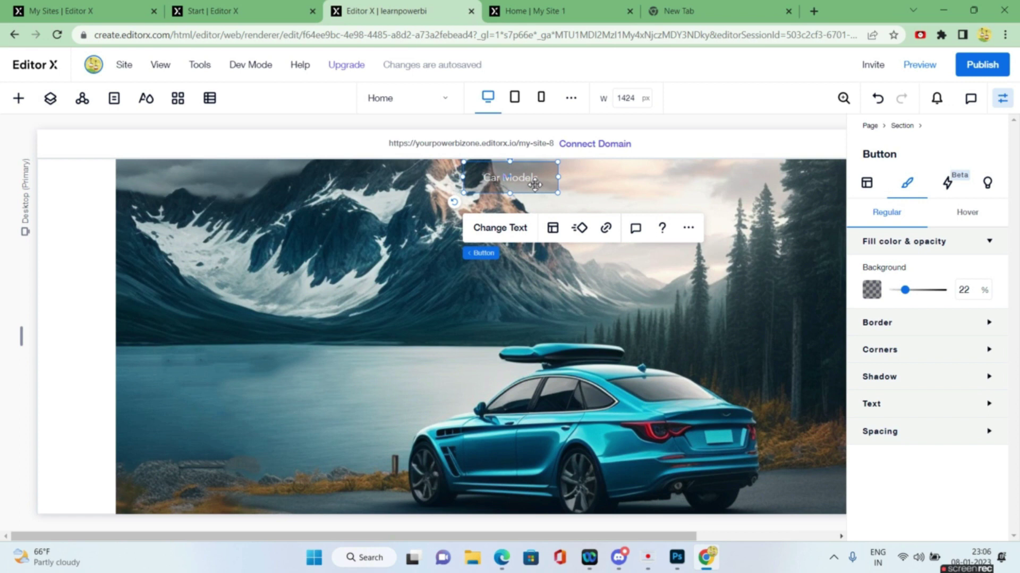
{"action": "key", "text": "ctrl+d"}
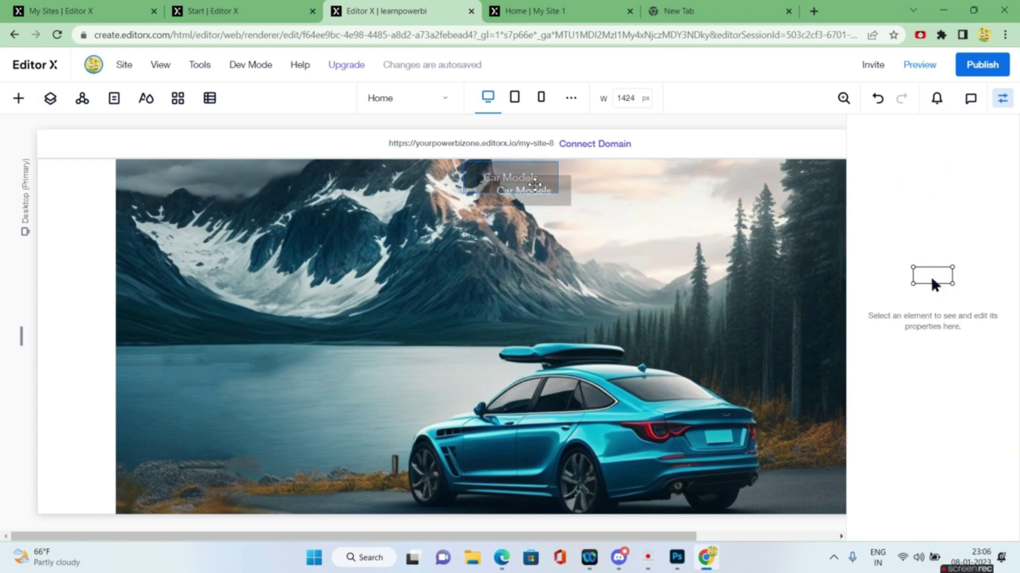
{"action": "key", "text": "ctrl+d"}
{"action": "key", "text": "ctrl+d"}
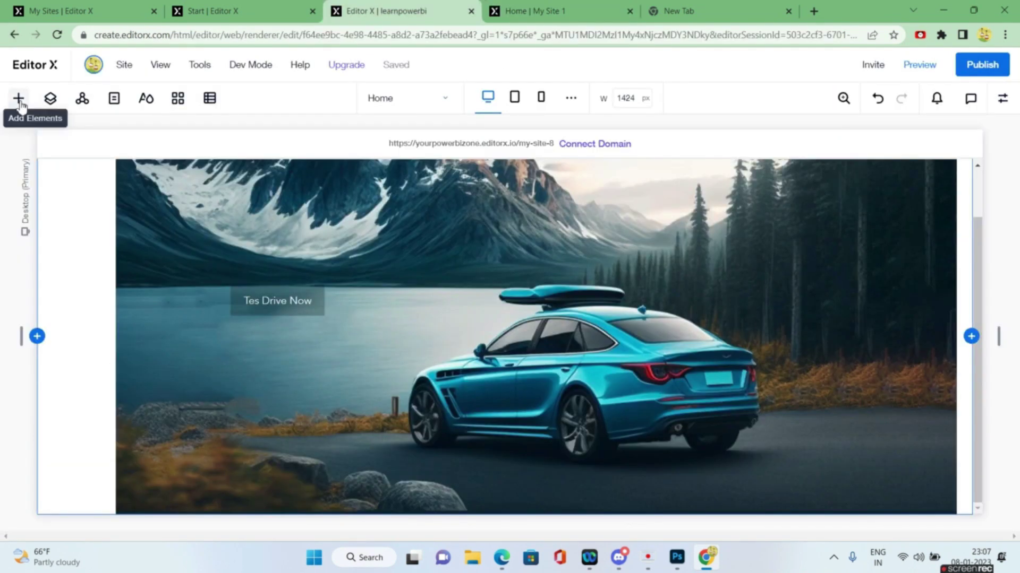
- Insert the colored icon set from Embed & Social > Social Bar
{"action": "left_click", "coordinate": [19, 99]}
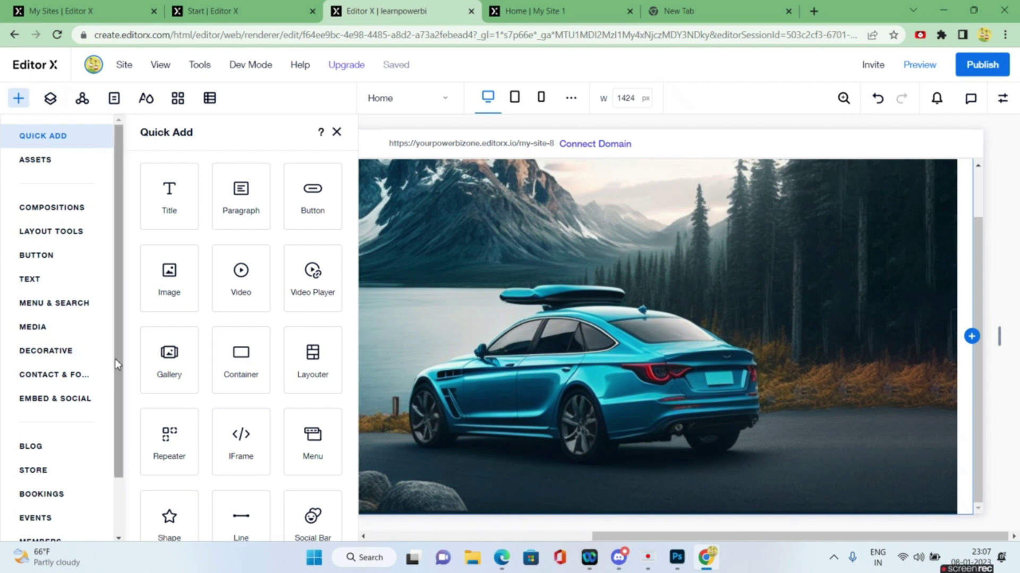
{"action": "left_click", "coordinate": [55, 399]}
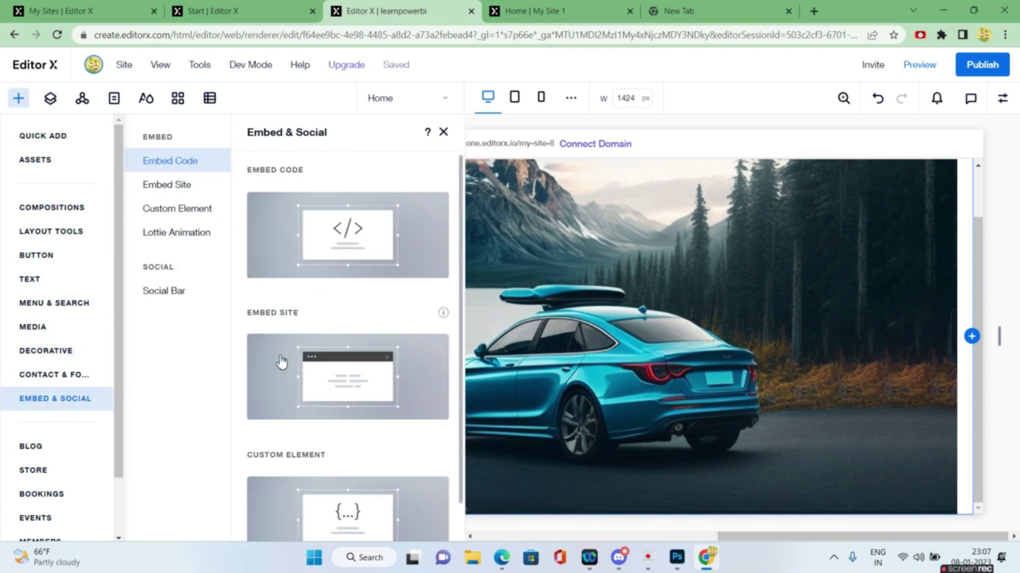
{"action": "left_click", "coordinate": [163, 291]}
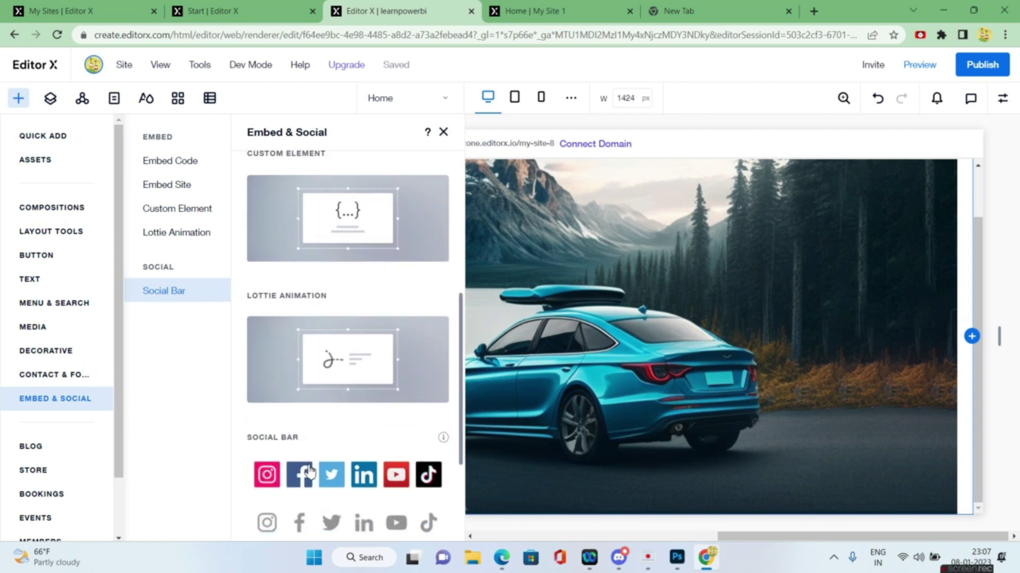
{"action": "left_click", "coordinate": [300, 476]}
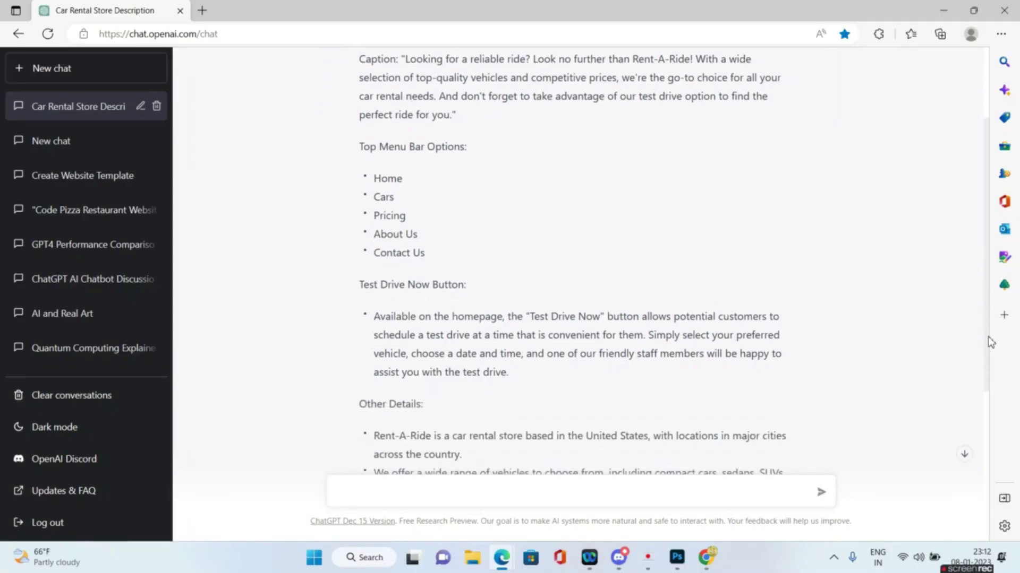
{"action": "mouse_move", "coordinate": [991, 358]}
{"action": "left_mouse_down"}
{"action": "mouse_move", "coordinate": [985, 316]}
{"action": "mouse_move", "coordinate": [982, 398]}
{"action": "mouse_move", "coordinate": [985, 121]}
{"action": "left_mouse_up"}
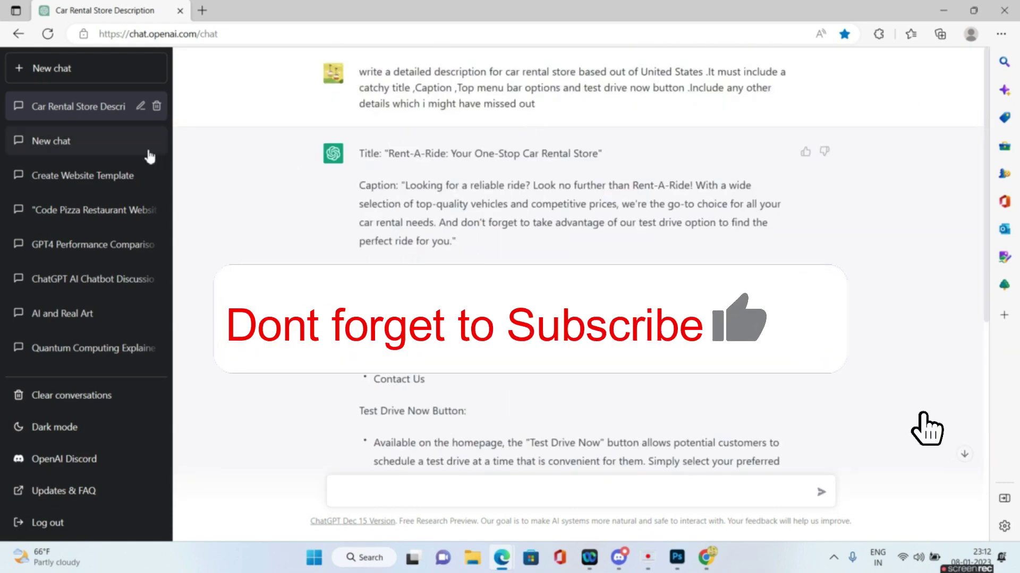
- Open the Create Website Template chat and highlight parts of the bicycle store prompt
{"action": "left_click", "coordinate": [85, 148]}
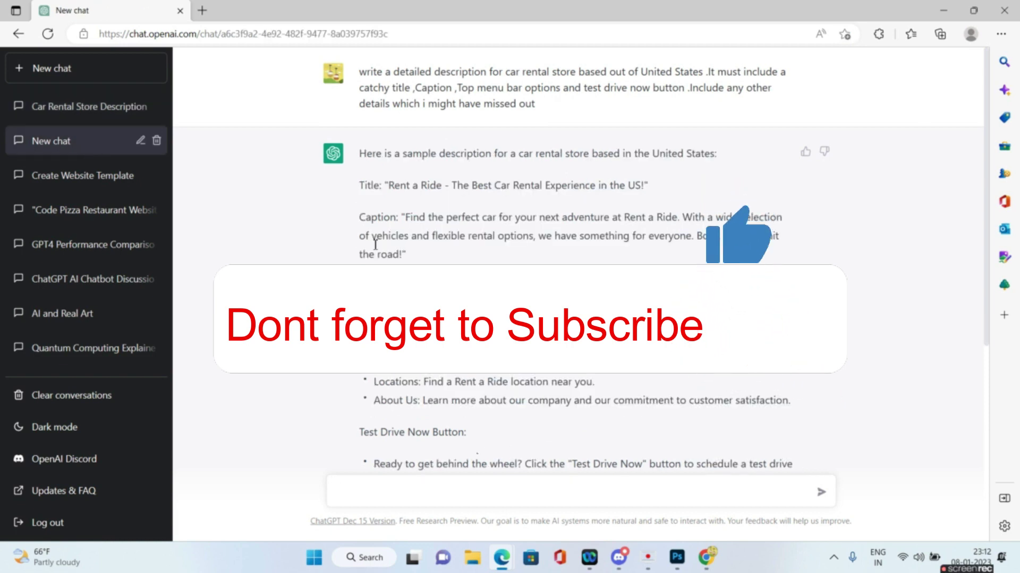
{"action": "left_click", "coordinate": [83, 176]}
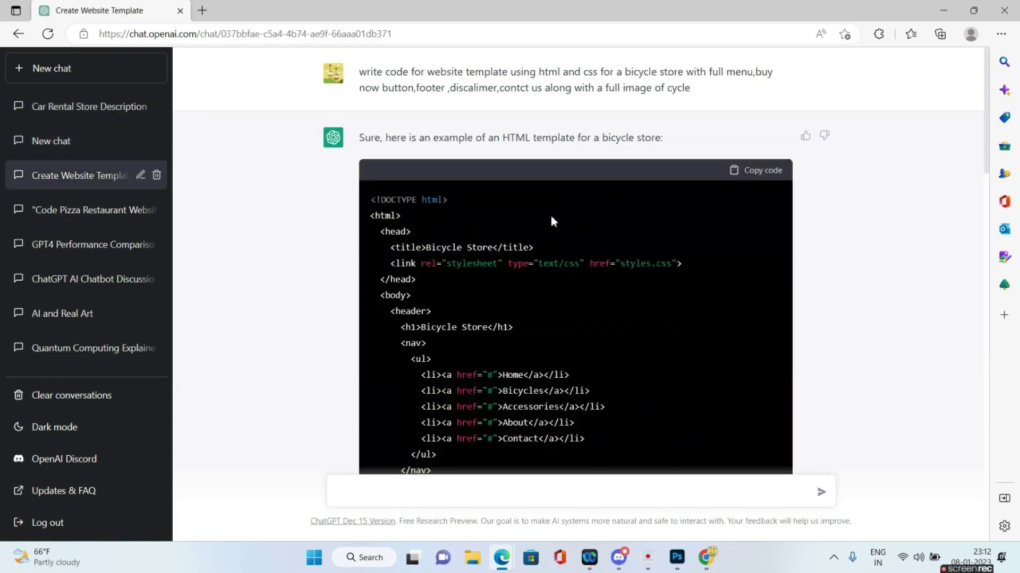
{"action": "mouse_move", "coordinate": [558, 80]}
{"action": "mouse_move", "coordinate": [388, 72]}
{"action": "left_mouse_down"}
{"action": "mouse_move", "coordinate": [601, 73]}
{"action": "mouse_move", "coordinate": [653, 87]}
{"action": "left_mouse_up"}
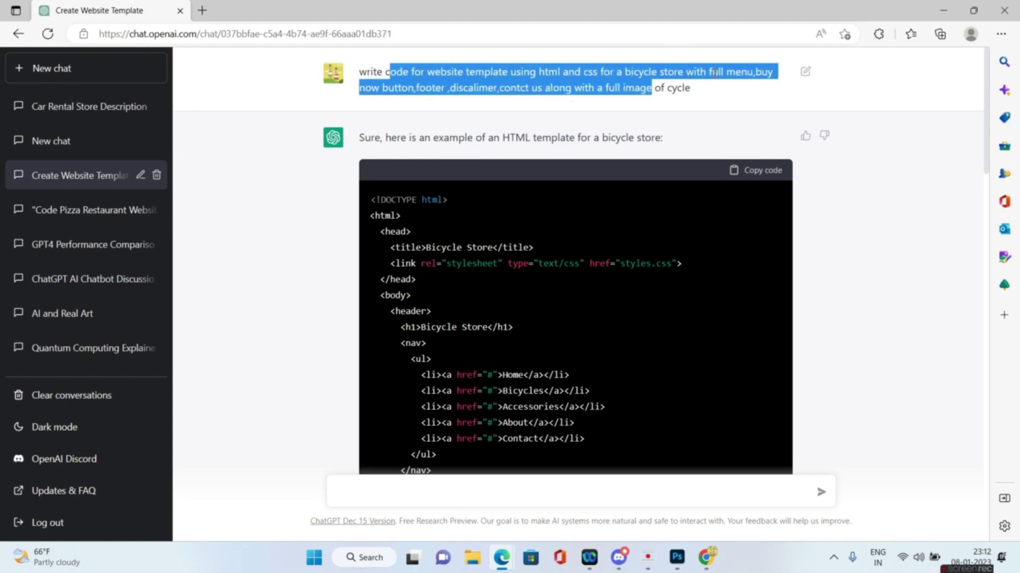
{"action": "left_click", "coordinate": [426, 116]}
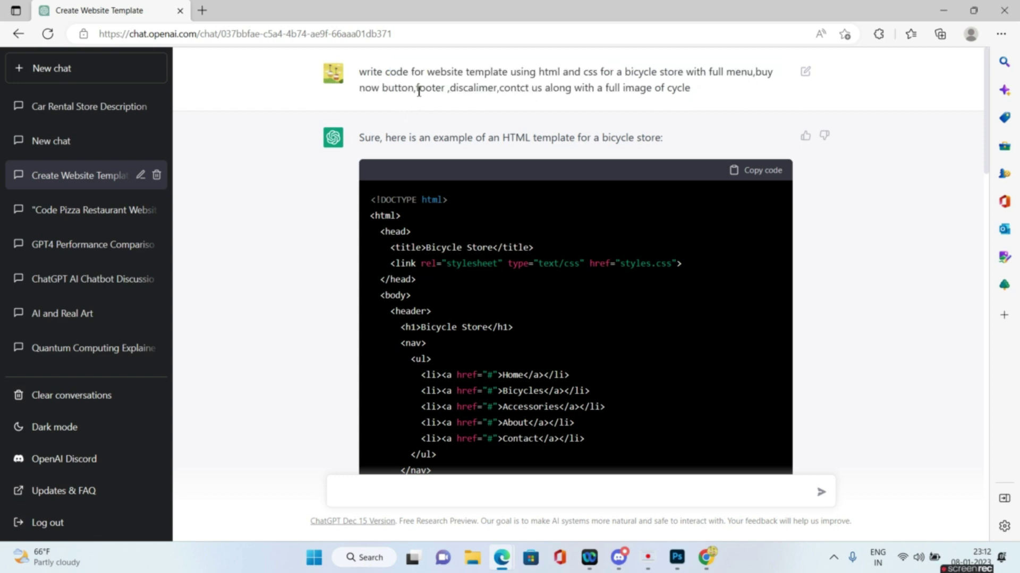
{"action": "left_click_drag", "start_coordinate": [417, 87], "coordinate": [697, 92]}
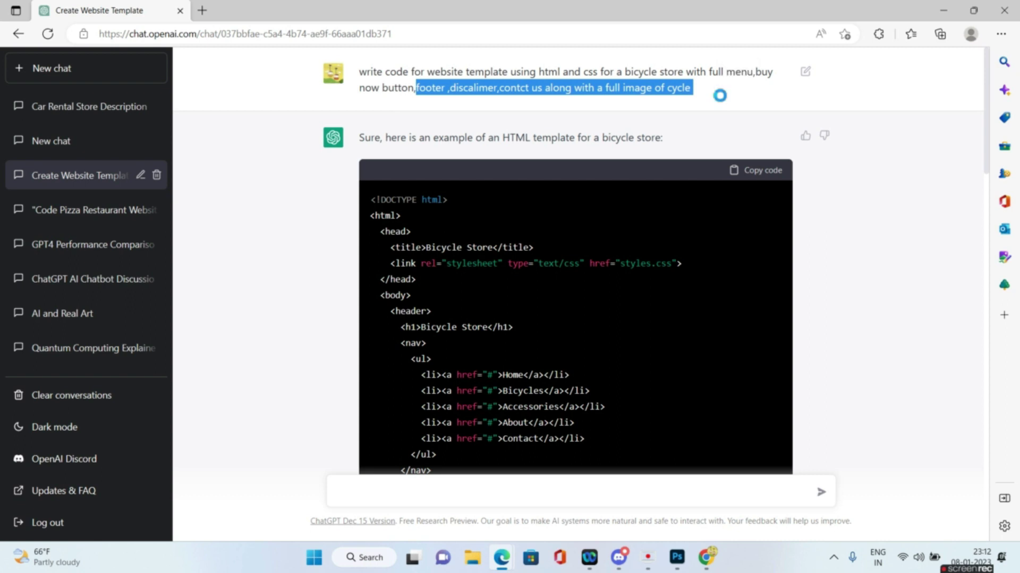
{"action": "mouse_move", "coordinate": [986, 157]}
{"action": "mouse_move", "coordinate": [986, 157]}
{"action": "left_mouse_down"}
{"action": "mouse_move", "coordinate": [988, 243]}
{"action": "mouse_move", "coordinate": [1000, 200]}
{"action": "left_mouse_up"}
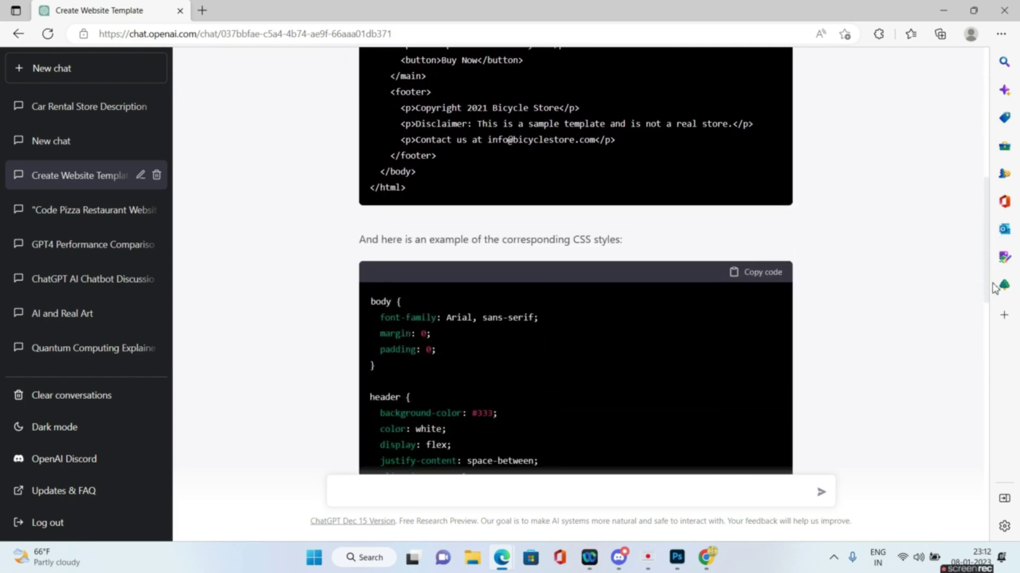